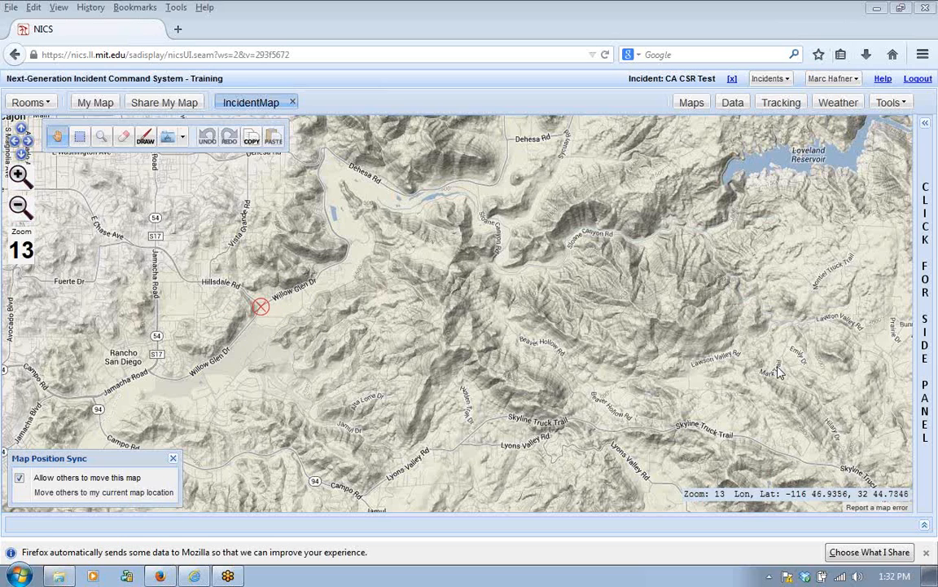
Step: Open the Report On Conditions form and append an additional recipient's e-mail address to its comma-separated e-mail list
{"action": "left_click", "coordinate": [926, 313]}
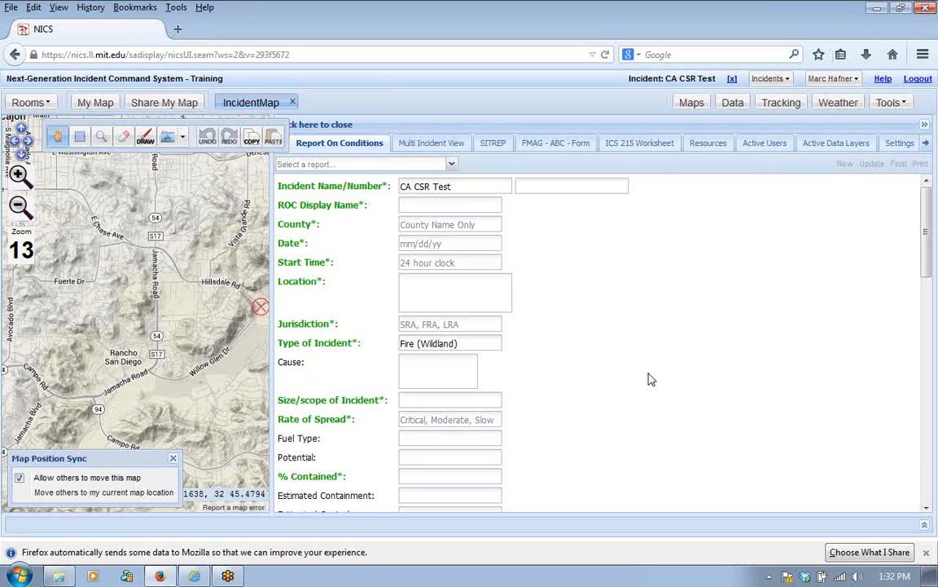
{"action": "left_click_drag", "start_coordinate": [929, 248], "coordinate": [935, 458]}
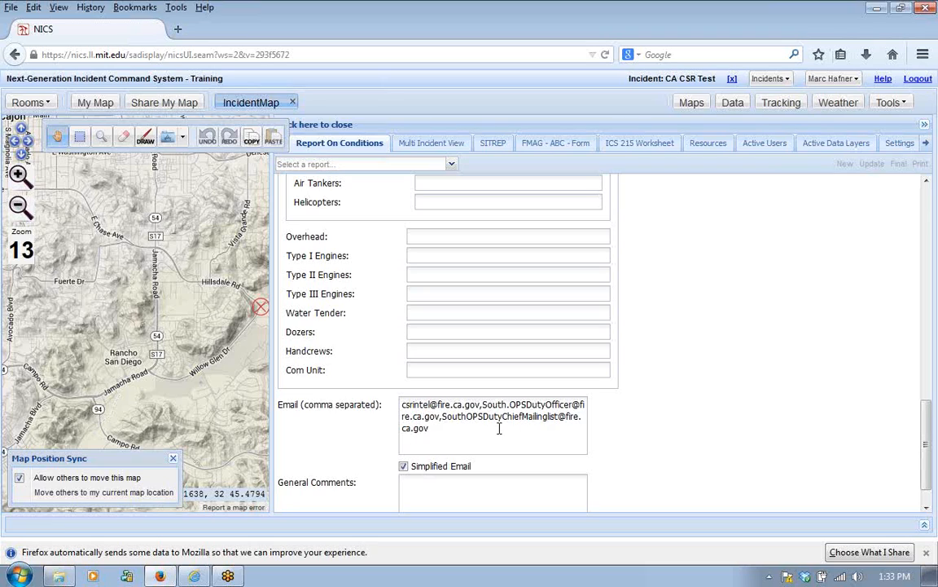
{"action": "left_click", "coordinate": [453, 432]}
{"action": "type", "text": ","}
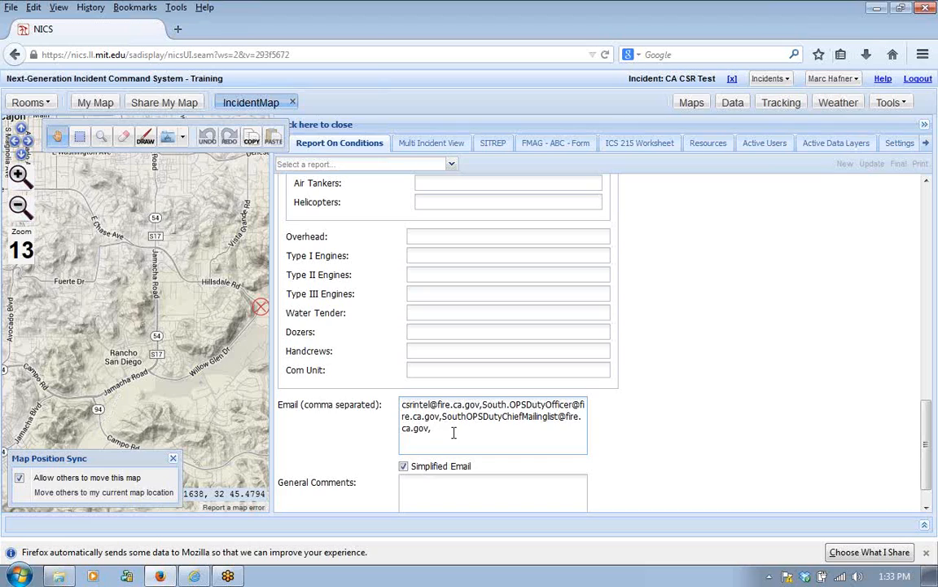
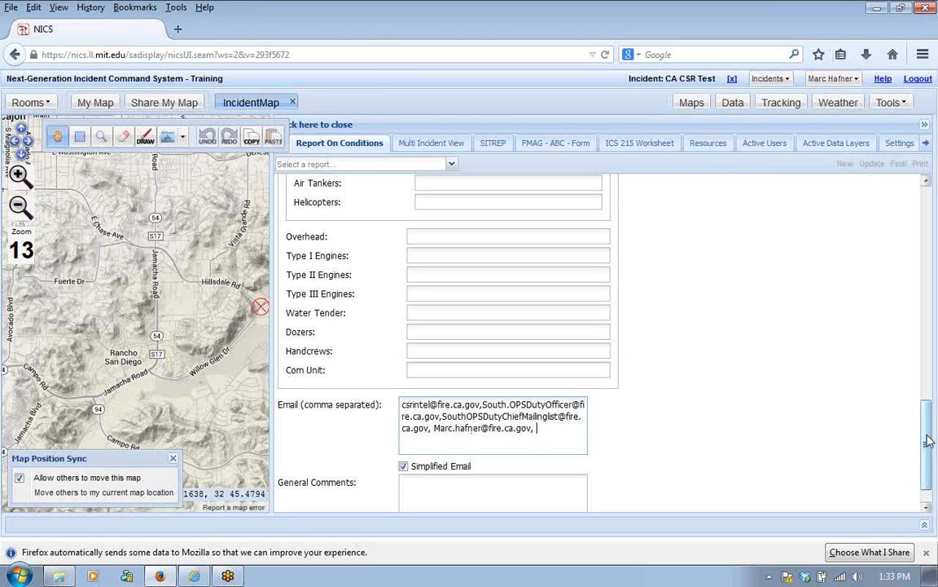
Step: Enter Test as the ROC display name and San Diego as the county in the report
{"action": "left_click_drag", "start_coordinate": [929, 437], "coordinate": [839, 224]}
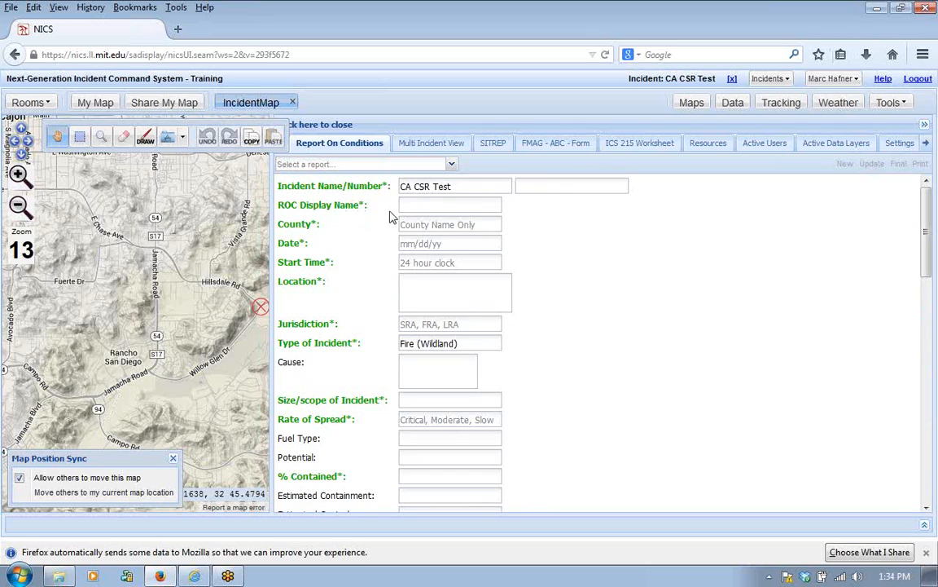
{"action": "left_click", "coordinate": [424, 206]}
{"action": "type", "text": "Test"}
{"action": "left_click", "coordinate": [419, 225]}
{"action": "type", "text": "San "}
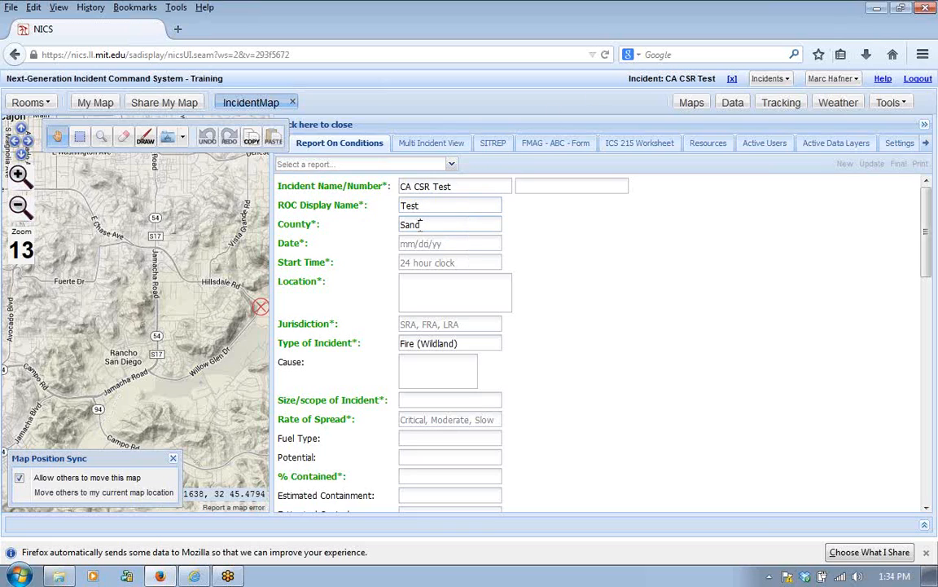
{"action": "type", "text": "Diego"}
Step: Set the incident date to 05/01/14 and the start time to 0800
{"action": "left_click", "coordinate": [445, 245]}
{"action": "type", "text": "05/01"}
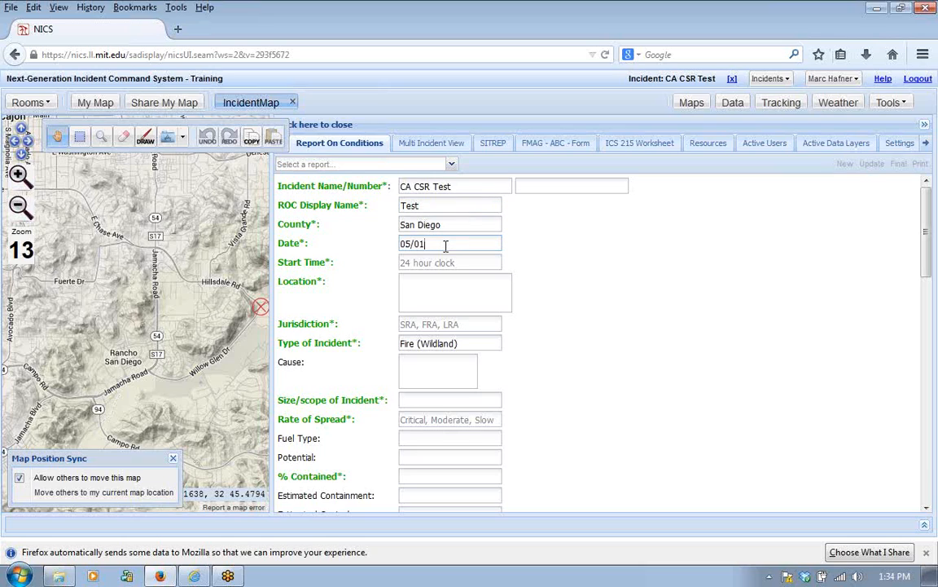
{"action": "type", "text": "/14"}
{"action": "left_click", "coordinate": [437, 262]}
{"action": "type", "text": "0800"}
Step: Enter the incident location as Hillsdale x Willow Glen
{"action": "left_click", "coordinate": [416, 286]}
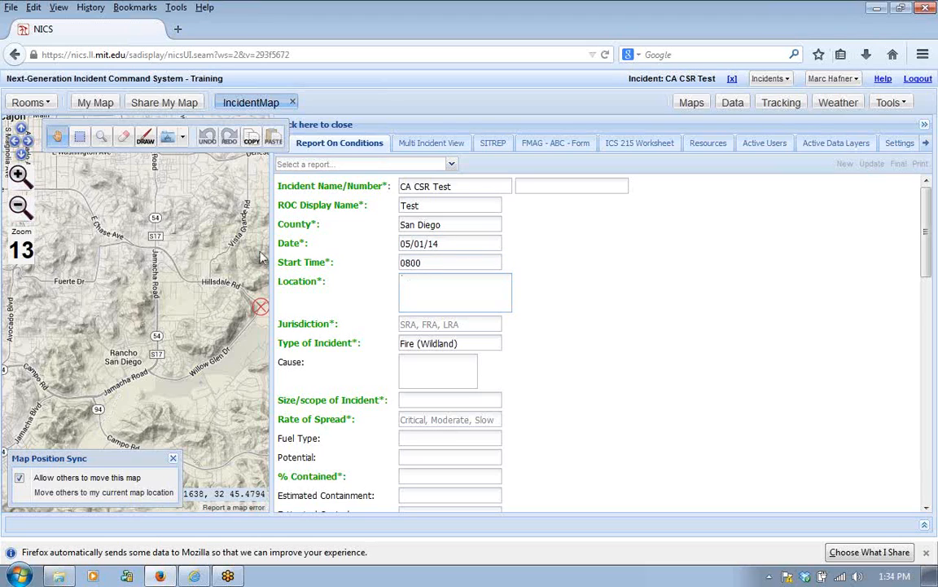
{"action": "scroll", "coordinate": [204, 363], "scroll_direction": "down", "scroll_amount": 12}
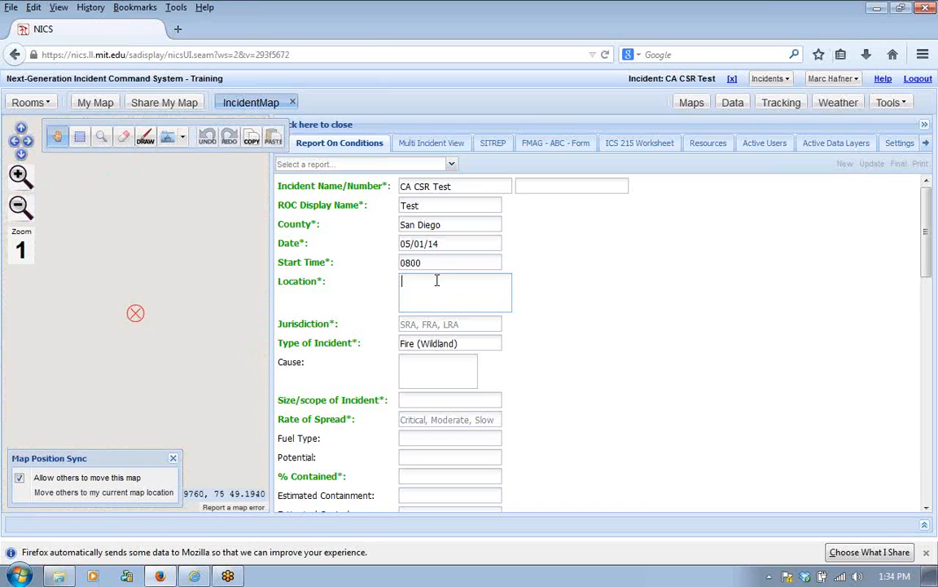
{"action": "left_click", "coordinate": [419, 281]}
{"action": "type", "text": "Hillsdale"}
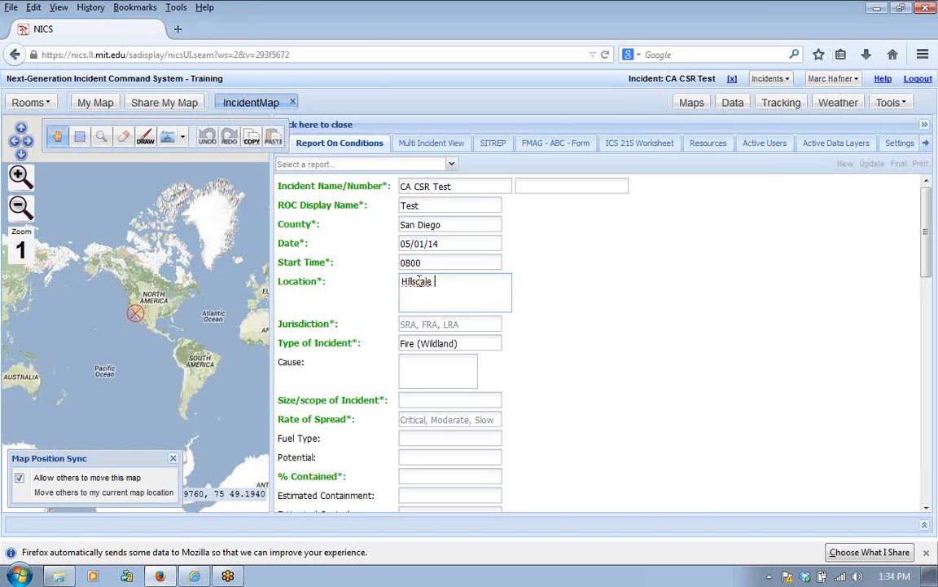
{"action": "type", "text": " x Willow Glen"}
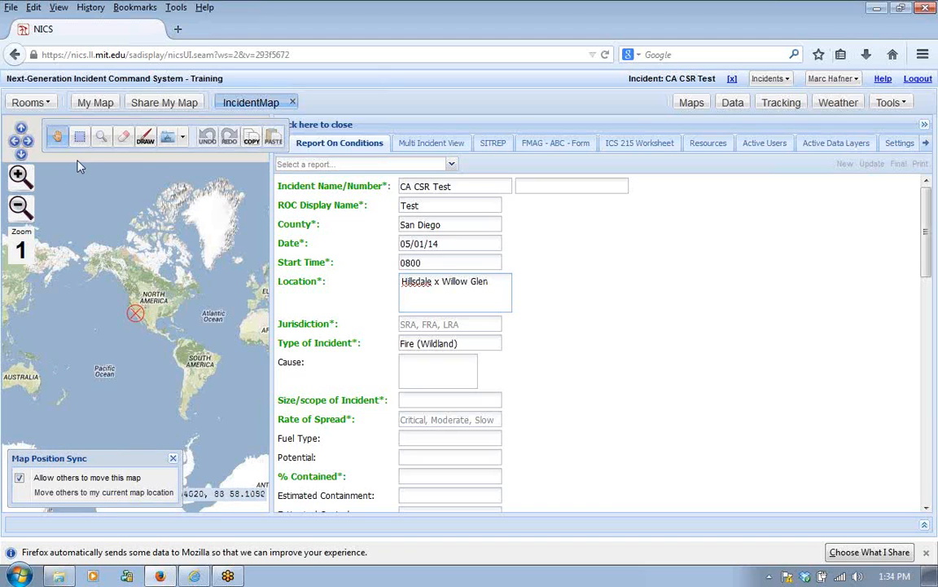
Step: Check the roads around the incident marker on the map and add "1/2 mile east of Jamacha Rd" to the location
{"action": "left_click", "coordinate": [102, 138]}
{"action": "left_click_drag", "start_coordinate": [133, 295], "coordinate": [150, 332]}
{"action": "left_click_drag", "start_coordinate": [124, 267], "coordinate": [167, 319]}
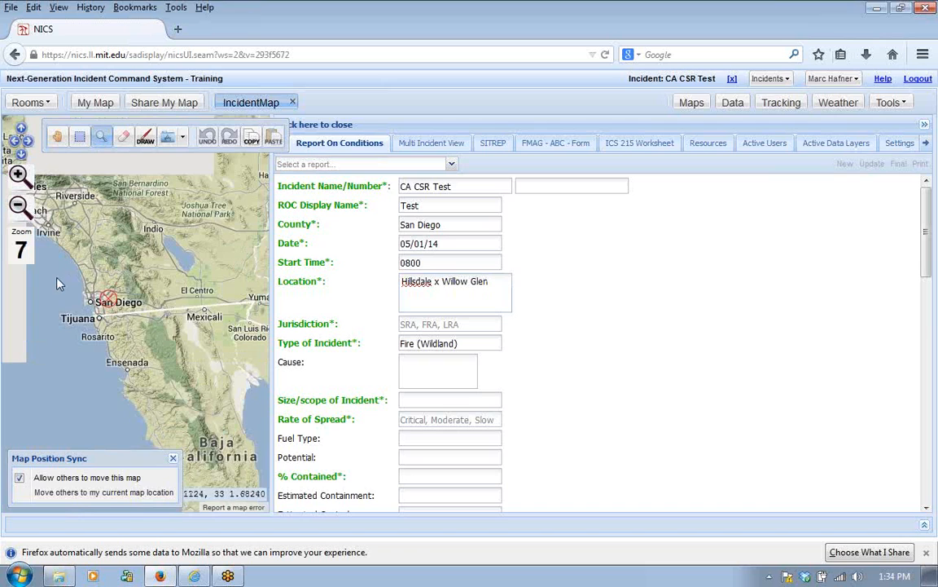
{"action": "mouse_move", "coordinate": [70, 256]}
{"action": "left_mouse_down"}
{"action": "mouse_move", "coordinate": [126, 280]}
{"action": "mouse_move", "coordinate": [131, 312]}
{"action": "left_mouse_up"}
{"action": "left_click", "coordinate": [131, 312]}
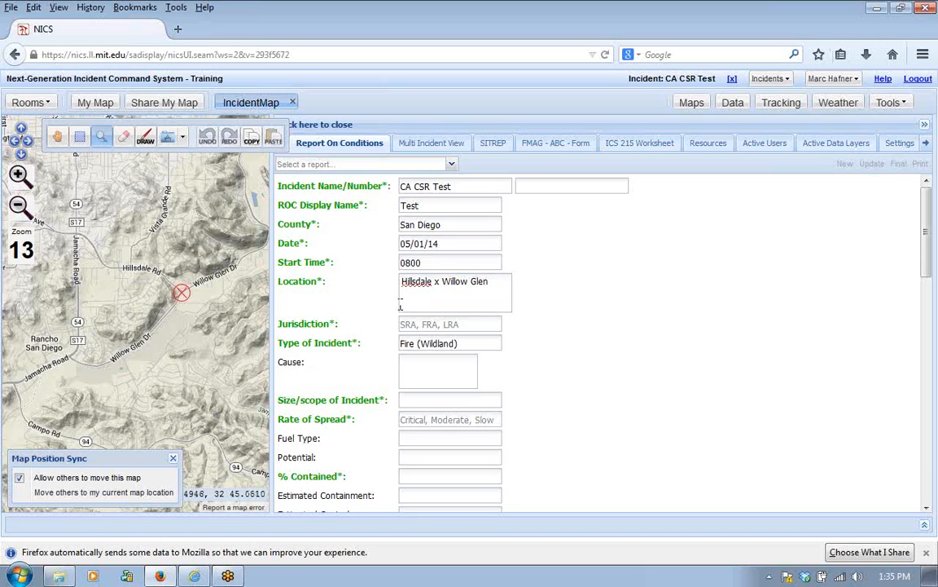
{"action": "left_click", "coordinate": [503, 283]}
{"action": "type", "text": "1/4 mile e"}
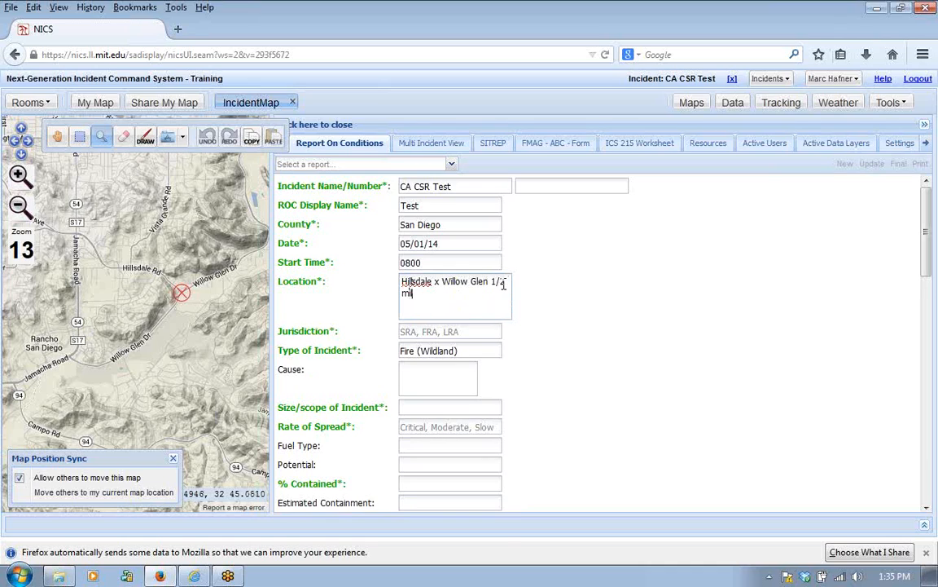
{"action": "type", "text": "ast of Jamacha Rd"}
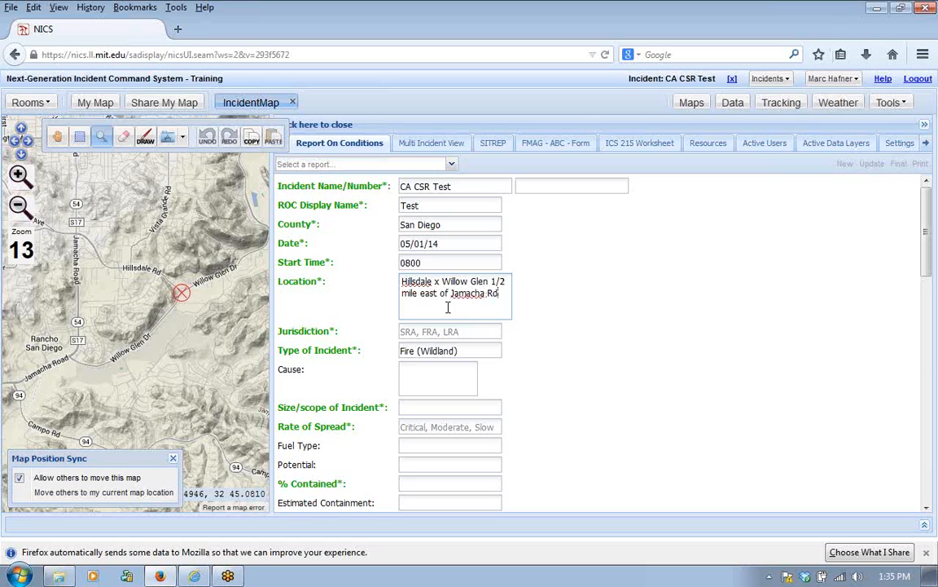
Step: Set the jurisdiction to SRA and change the type of incident to Vegetation
{"action": "left_click", "coordinate": [410, 332]}
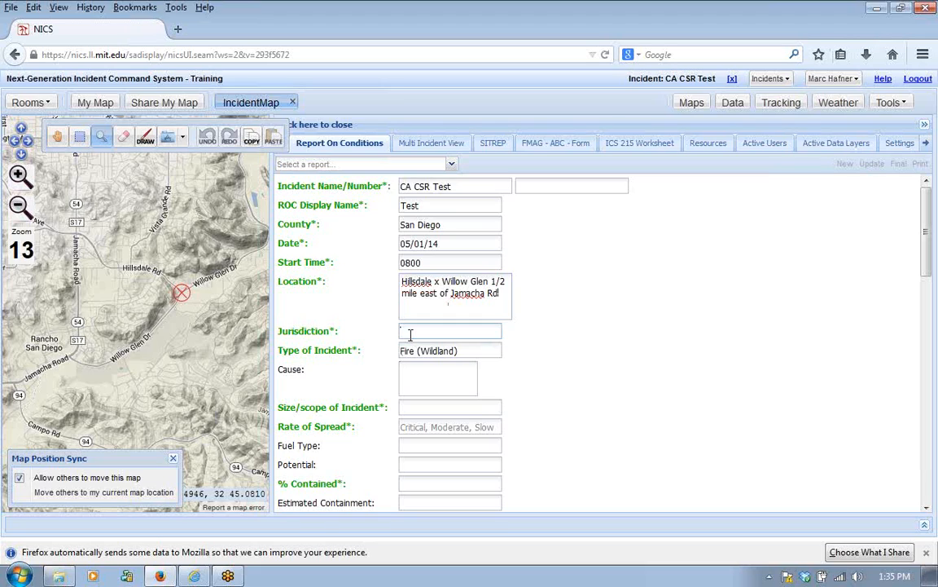
{"action": "type", "text": "SRA"}
{"action": "key", "text": "Tab"}
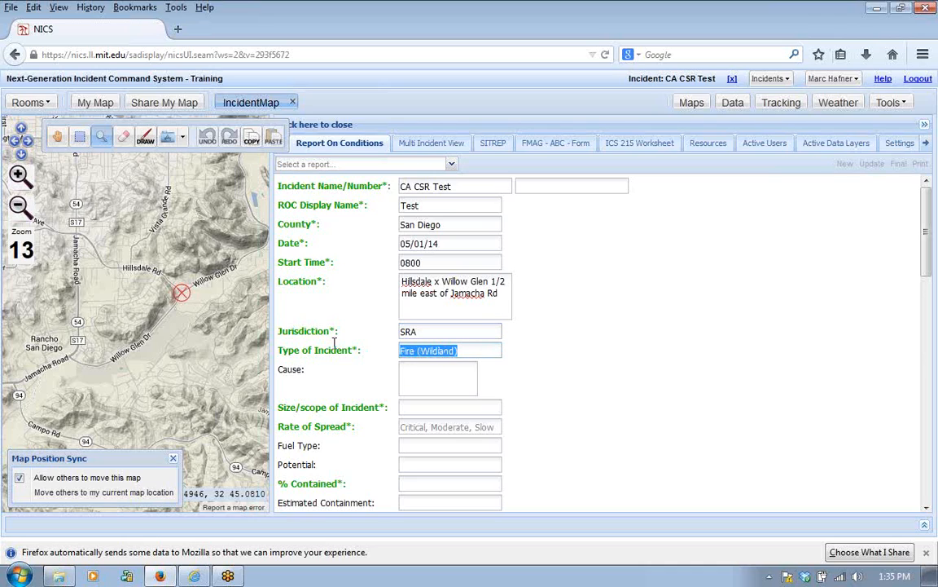
{"action": "type", "text": "Vegetat"}
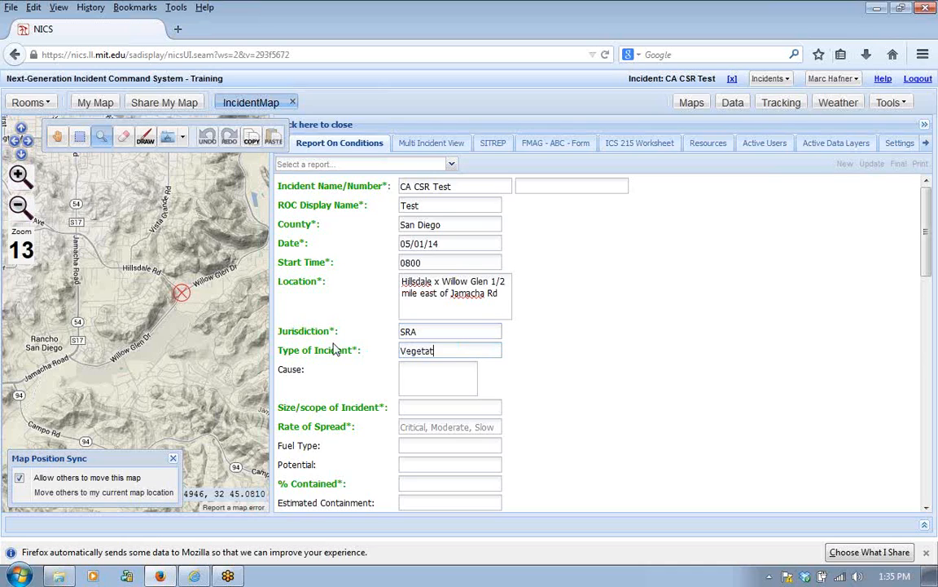
{"action": "type", "text": "ion"}
Step: Fill in the incident size as 50, the rate of spread as Critical and the percent contained as 0
{"action": "left_click_drag", "start_coordinate": [929, 267], "coordinate": [928, 314]}
{"action": "left_click", "coordinate": [427, 247]}
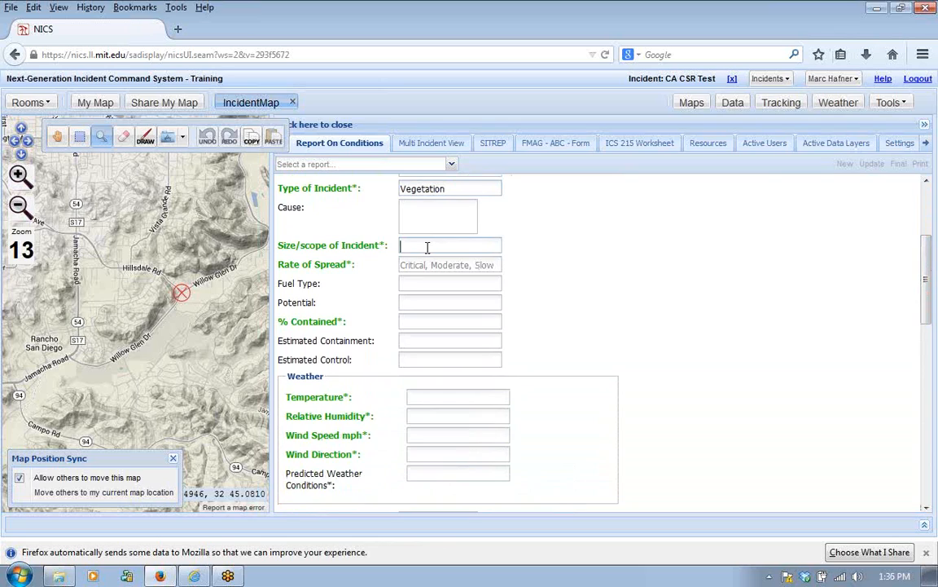
{"action": "type", "text": "50"}
{"action": "left_click", "coordinate": [415, 265]}
{"action": "type", "text": "Critical"}
{"action": "left_click", "coordinate": [427, 320]}
{"action": "type", "text": "0"}
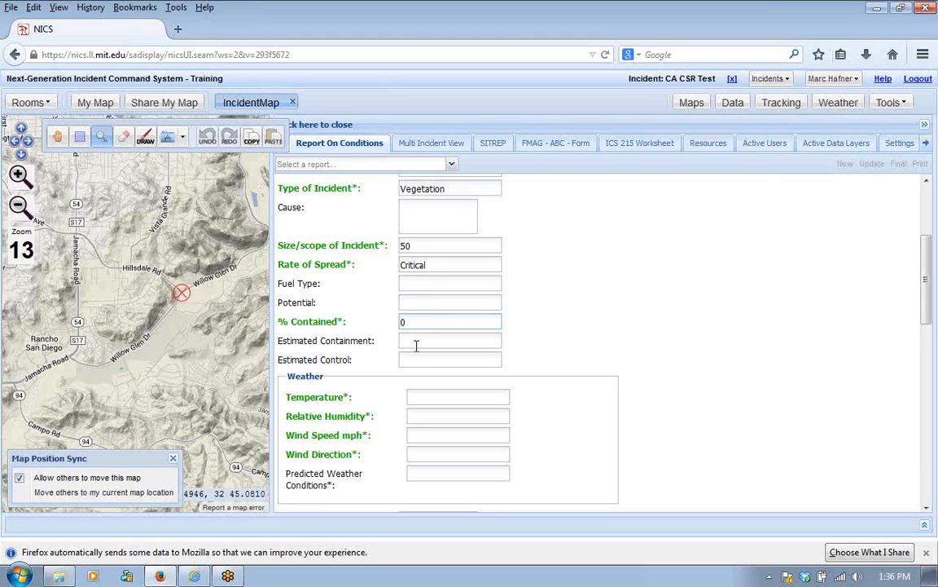
Step: Fill in the weather section with temperature 100, relative humidity 7, wind speed 18 mph and wind direction East
{"action": "left_click", "coordinate": [425, 398]}
{"action": "type", "text": "100"}
{"action": "left_click", "coordinate": [430, 417]}
{"action": "type", "text": "7"}
{"action": "left_click", "coordinate": [415, 437]}
{"action": "type", "text": "18"}
{"action": "left_click", "coordinate": [430, 455]}
{"action": "type", "text": "East"}
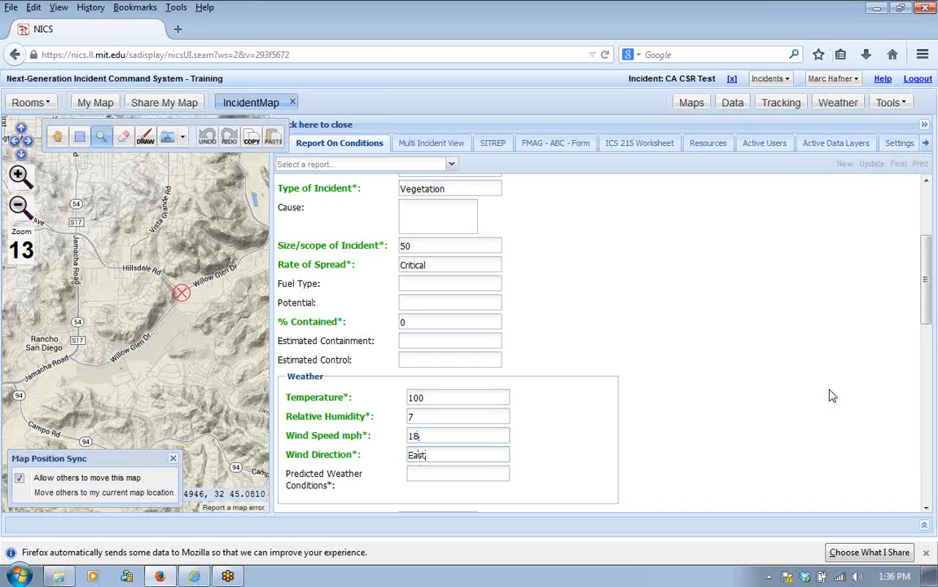
Step: Review the area around the incident on a wider map, entering none for evacuations and 100 for structures threat
{"action": "scroll", "coordinate": [929, 310], "scroll_direction": "down", "scroll_amount": 4}
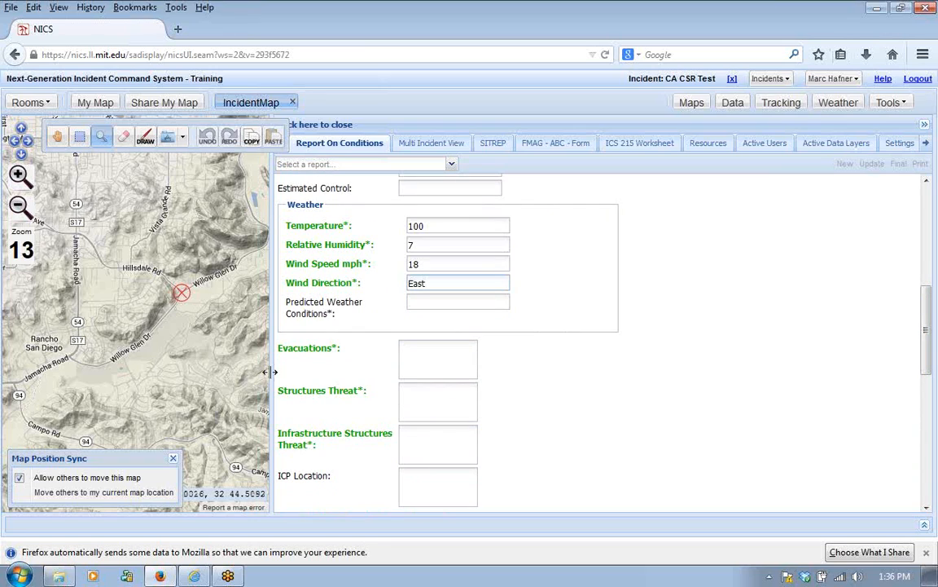
{"action": "left_click_drag", "start_coordinate": [272, 370], "coordinate": [383, 370]}
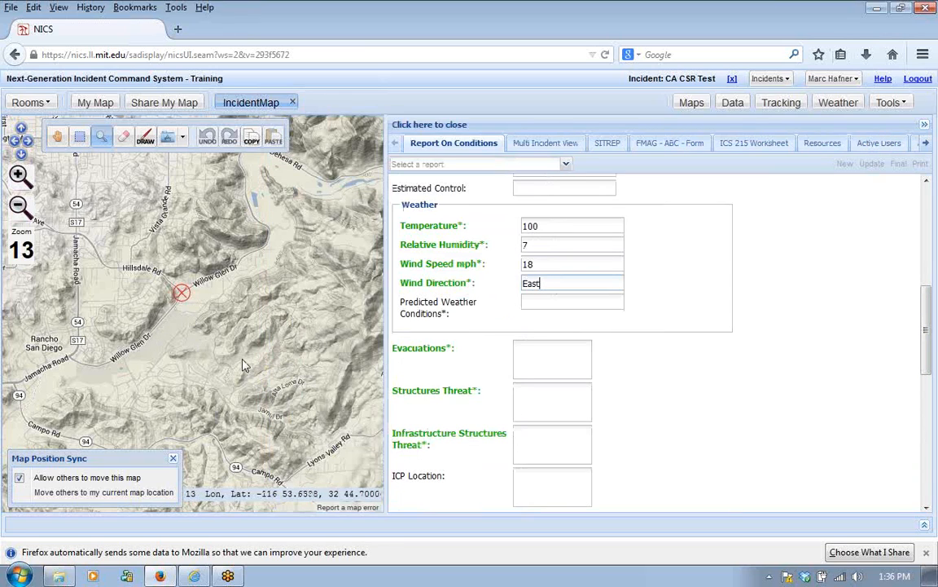
{"action": "left_click_drag", "start_coordinate": [181, 356], "coordinate": [220, 368]}
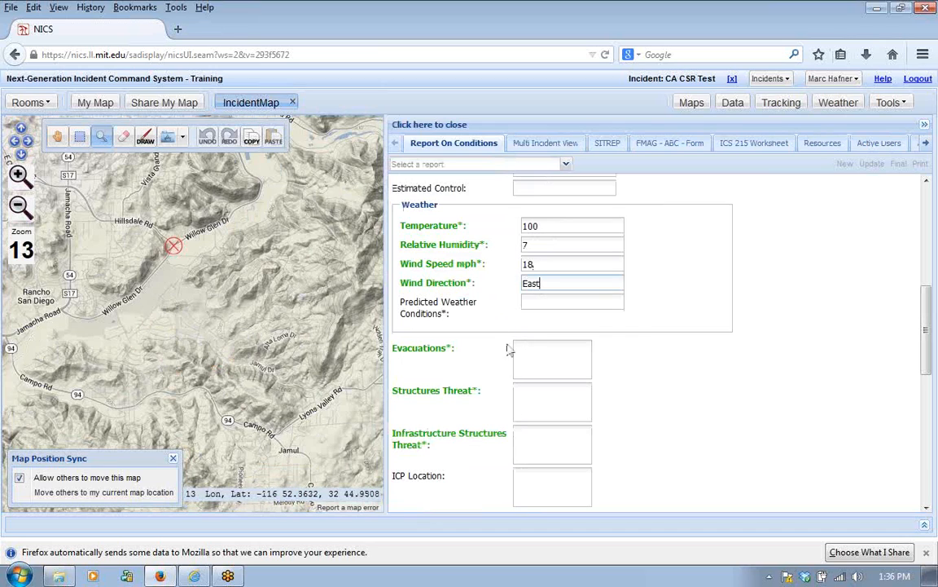
{"action": "left_click", "coordinate": [57, 136]}
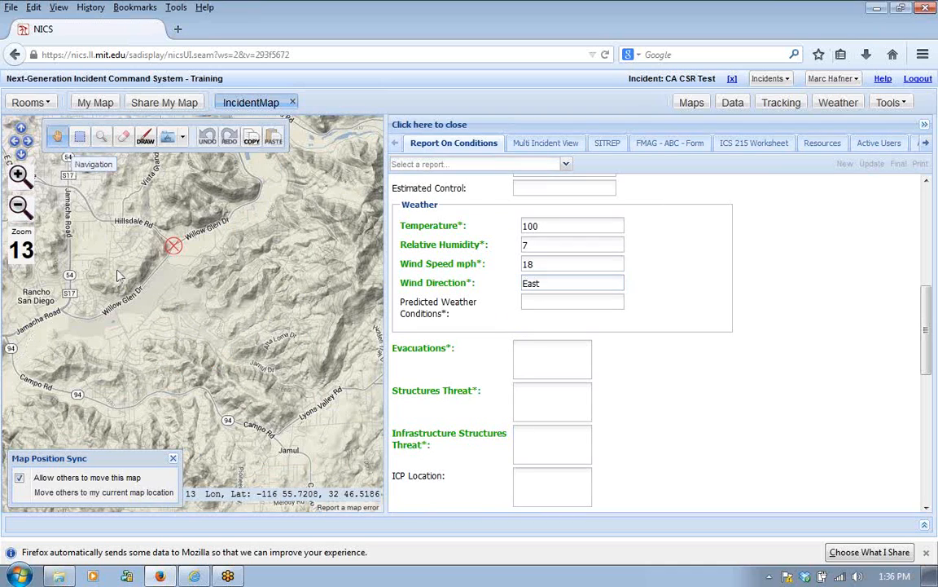
{"action": "left_click_drag", "start_coordinate": [138, 295], "coordinate": [193, 340]}
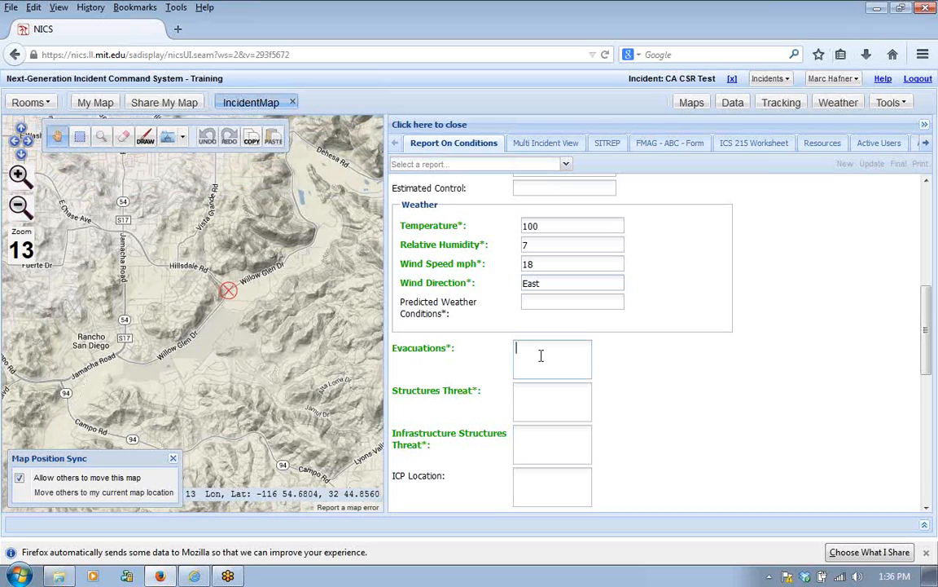
{"action": "left_click", "coordinate": [540, 355]}
{"action": "type", "text": "none"}
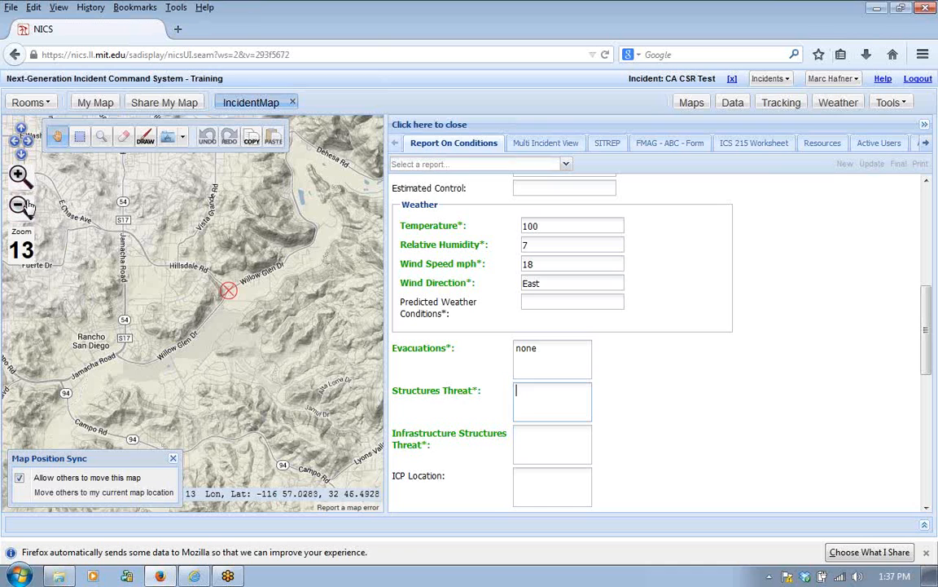
{"action": "left_click", "coordinate": [19, 174]}
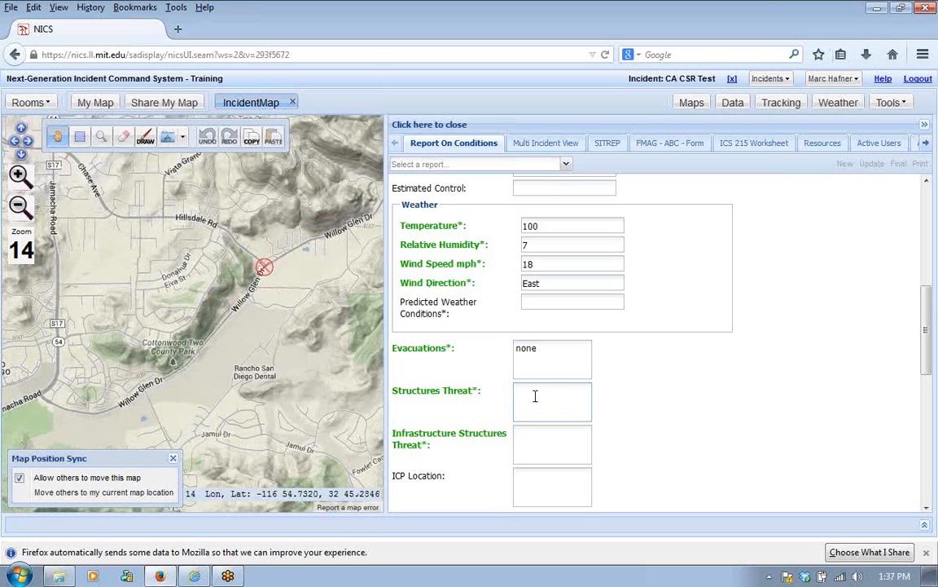
{"action": "type", "text": "100"}
Step: Enter "115 kv Powerlines" as the infrastructure structures threat
{"action": "left_click", "coordinate": [530, 442]}
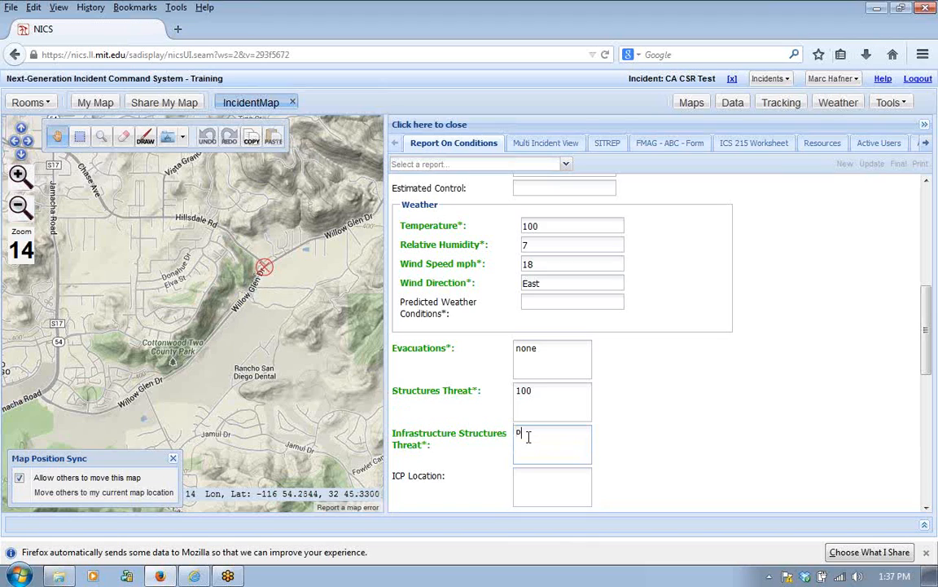
{"action": "type", "text": "ower"}
{"action": "type", "text": "lines"}
{"action": "type", "text": "11"}
{"action": "type", "text": "5 "}
{"action": "type", "text": "kv"}
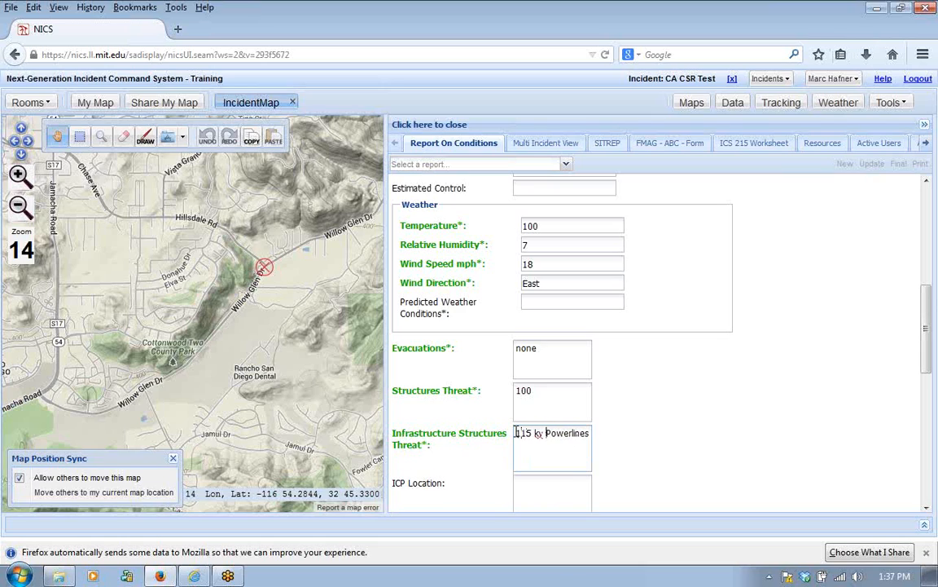
Step: Remove the preset addresses from the e-mail list, keeping only the added recipient, and submit the report
{"action": "left_click_drag", "start_coordinate": [929, 364], "coordinate": [838, 444]}
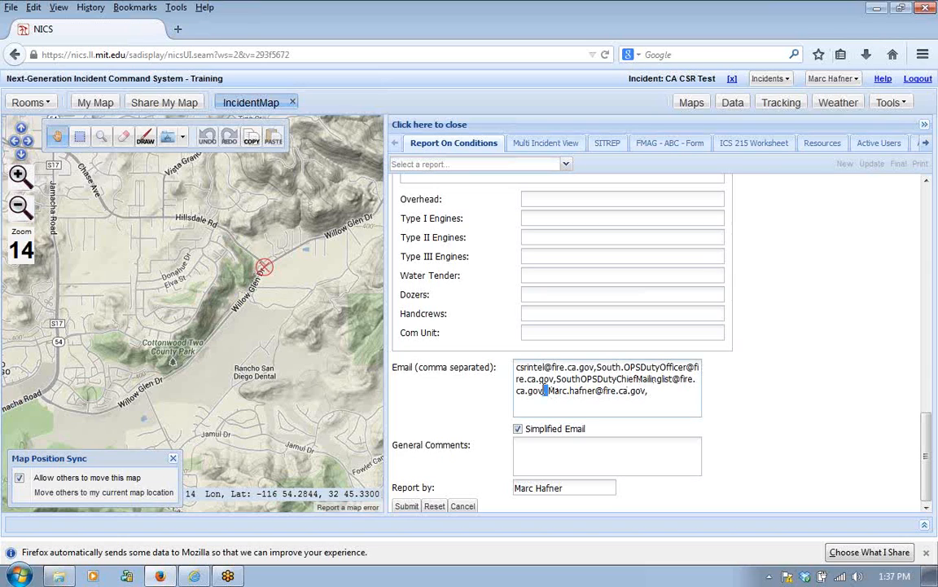
{"action": "left_click_drag", "start_coordinate": [549, 392], "coordinate": [509, 359]}
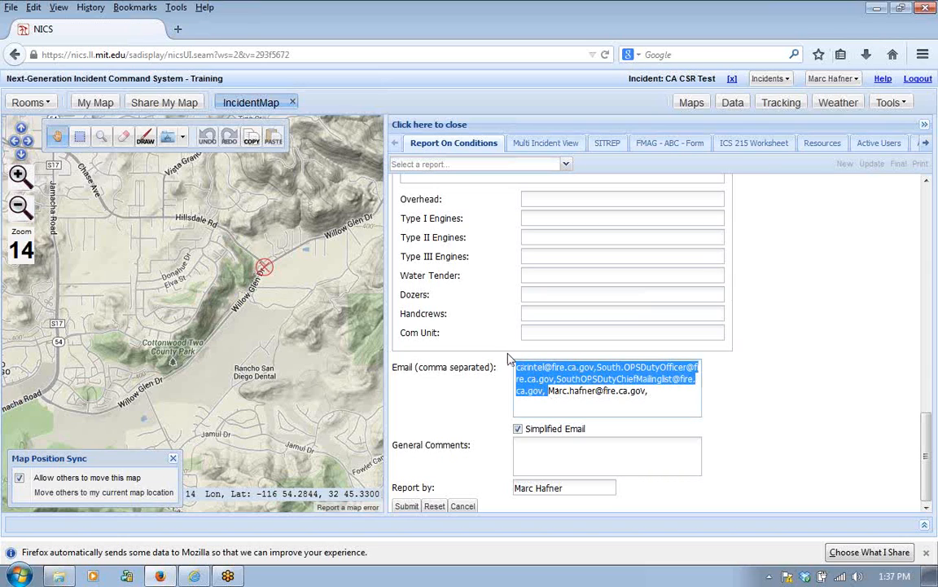
{"action": "key", "text": "BackSpace"}
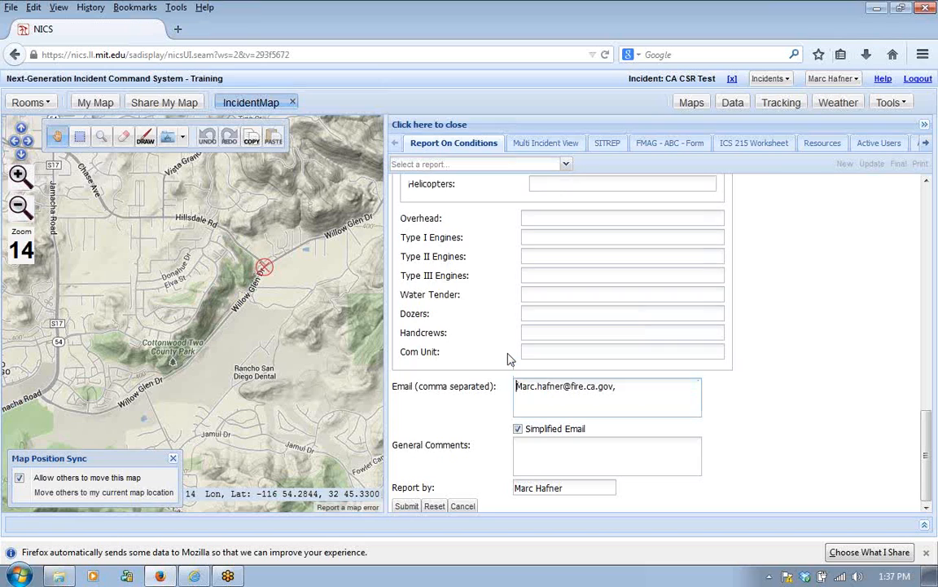
{"action": "left_click", "coordinate": [406, 506]}
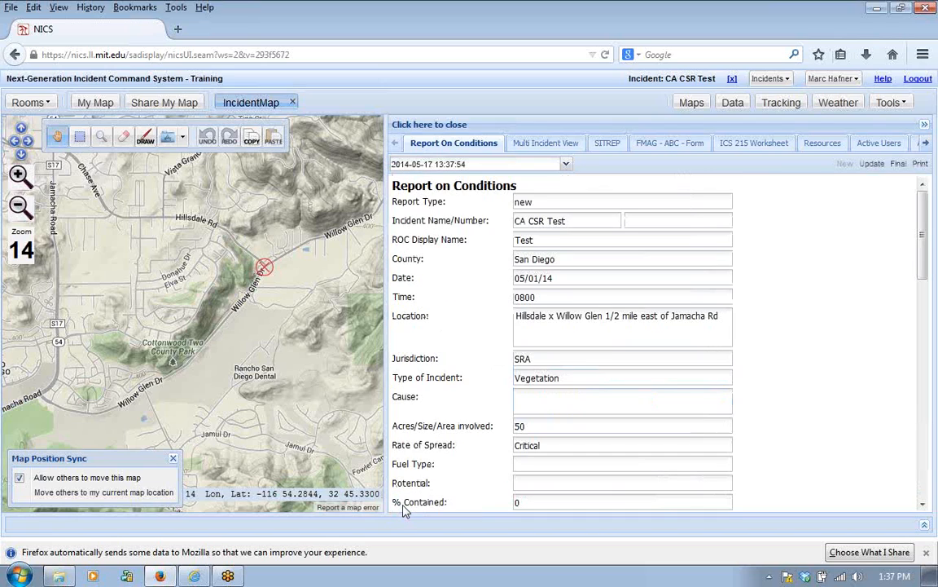